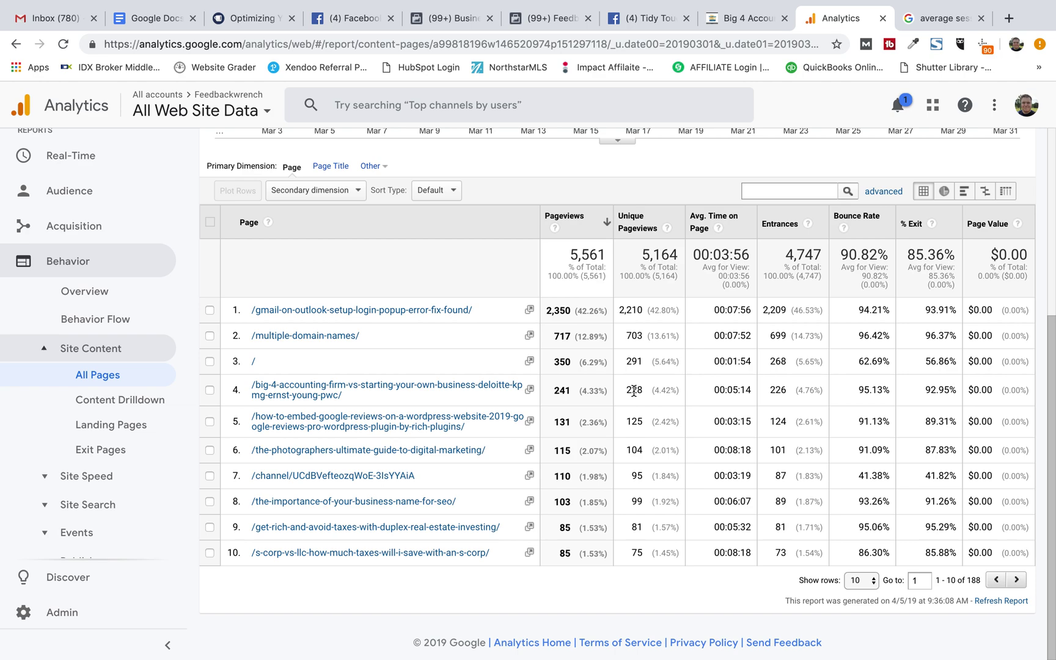
Step: Scroll through the March 2019 All Pages pageviews table
scroll(634, 390, up, 5)
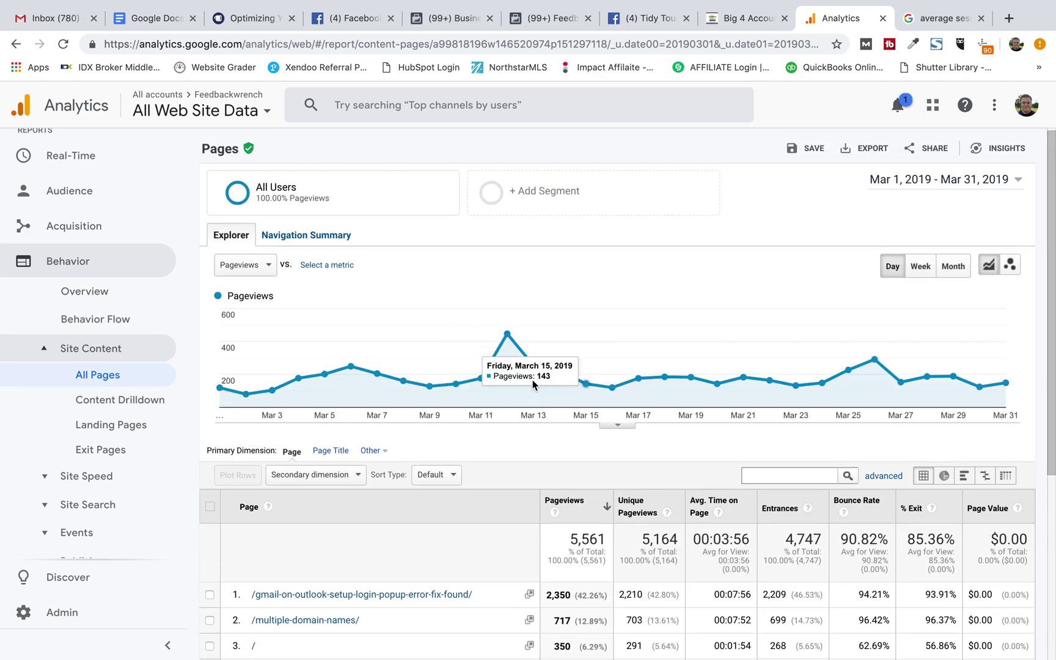
scroll(591, 499, down, 4)
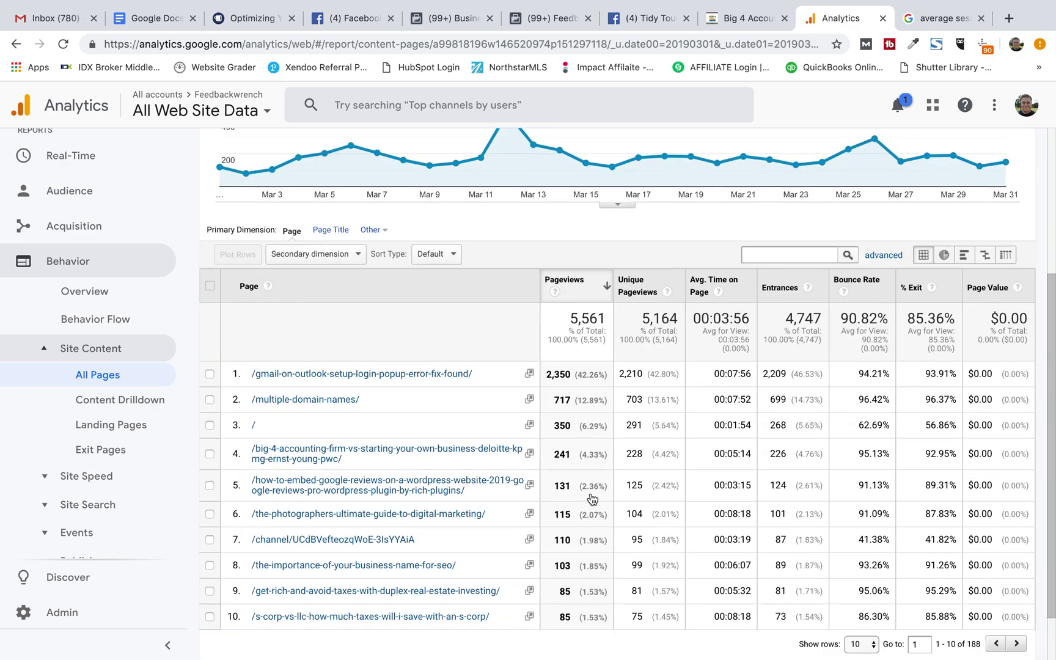
scroll(592, 500, down, 1)
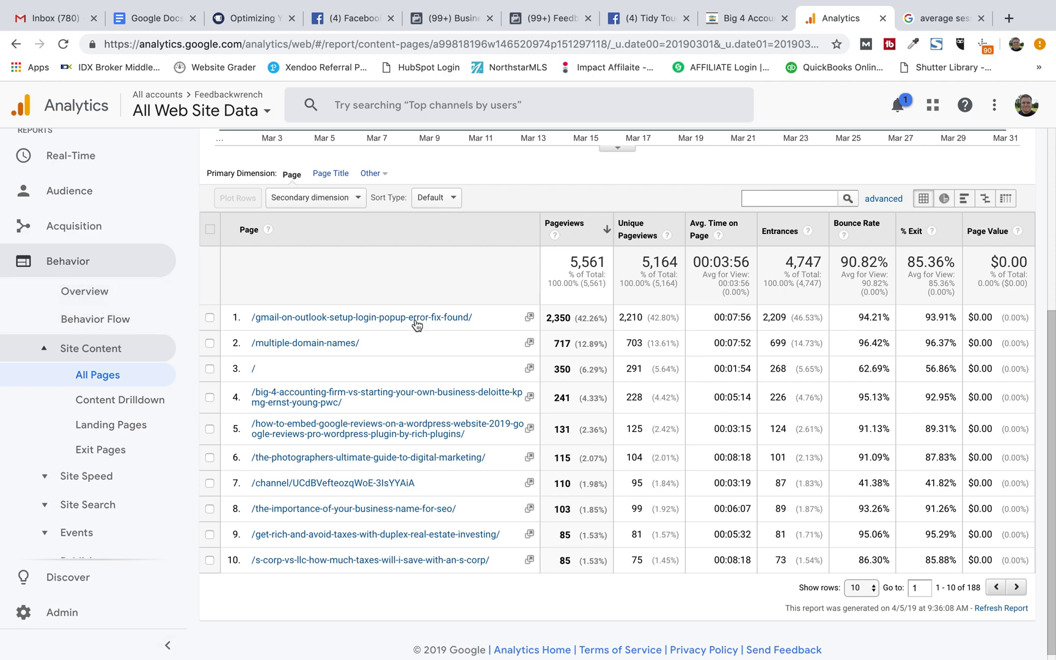
Step: Go from the Behavior overview to All Pages under the expanded Site Content group
click(86, 295)
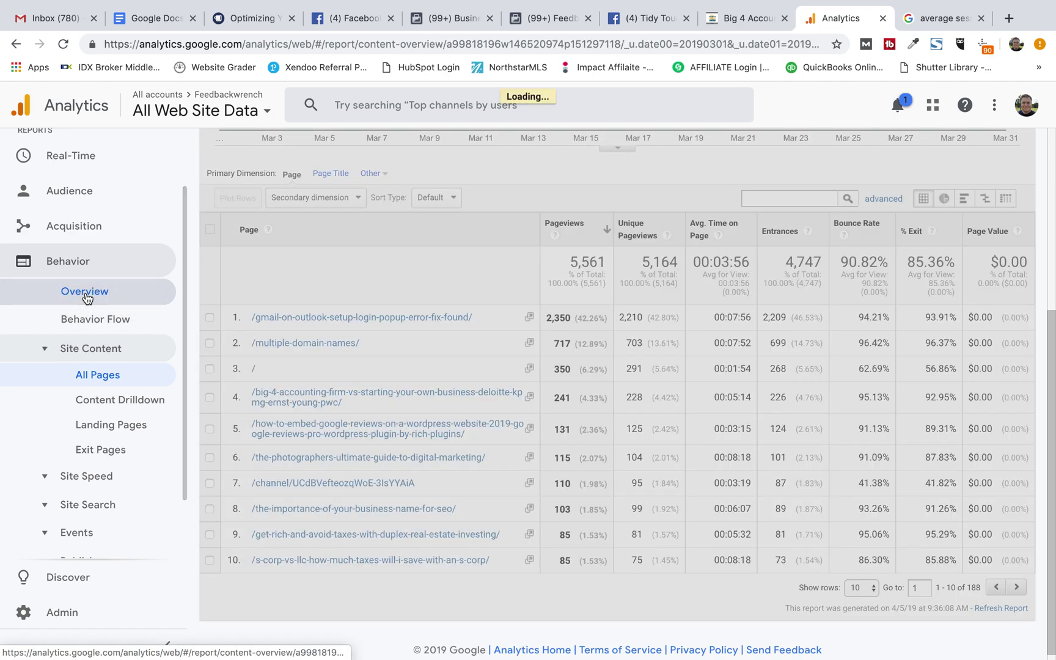
scroll(460, 379, down, 1)
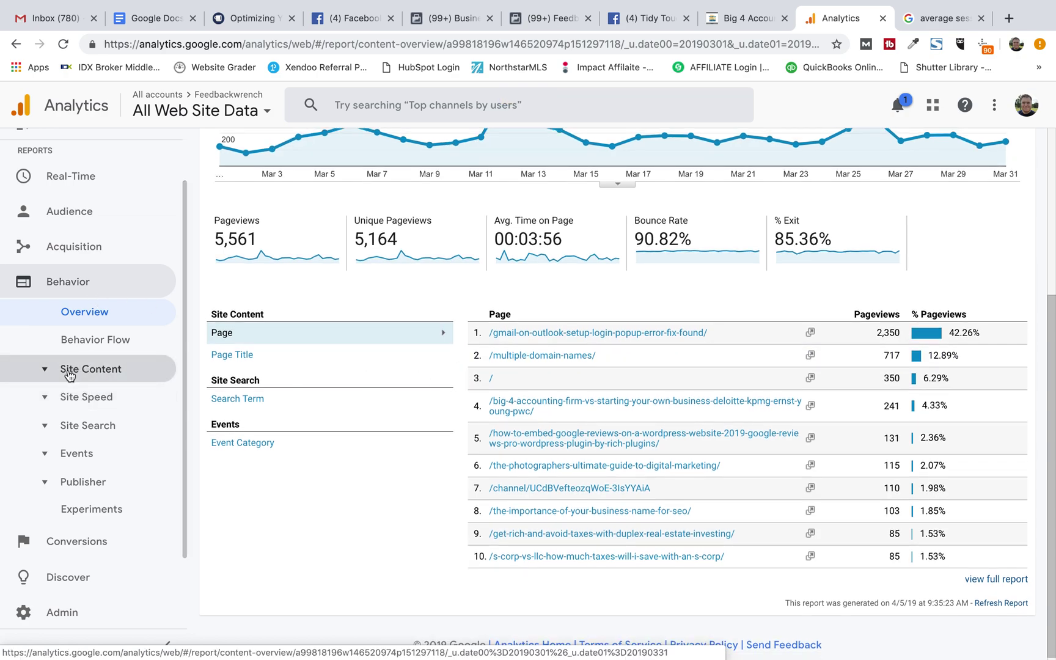
click(67, 368)
click(102, 377)
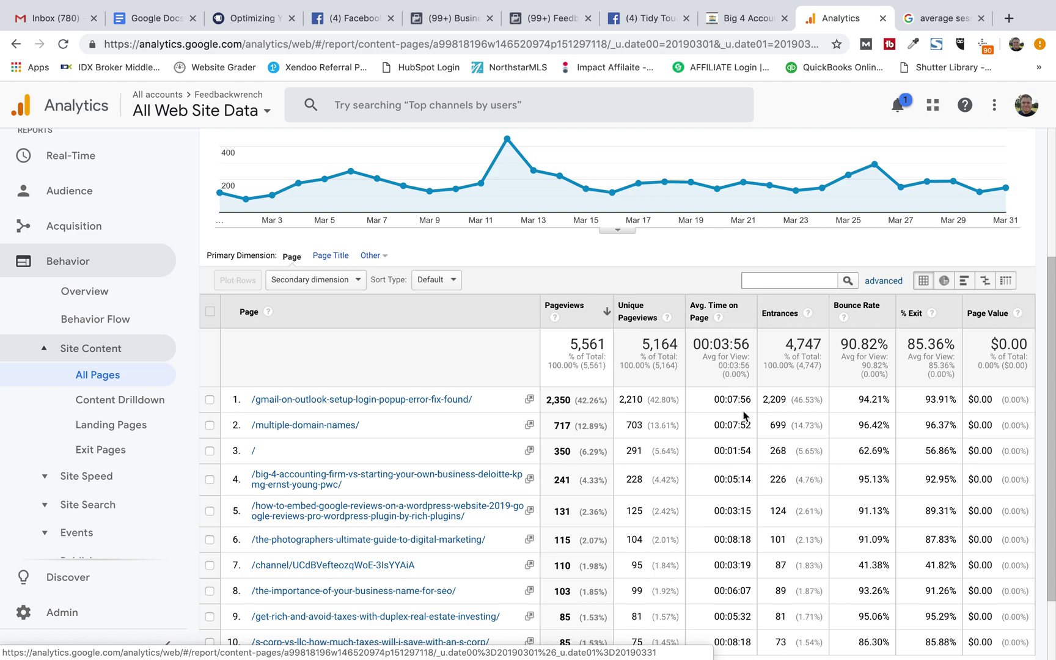
drag(755, 404, 710, 405)
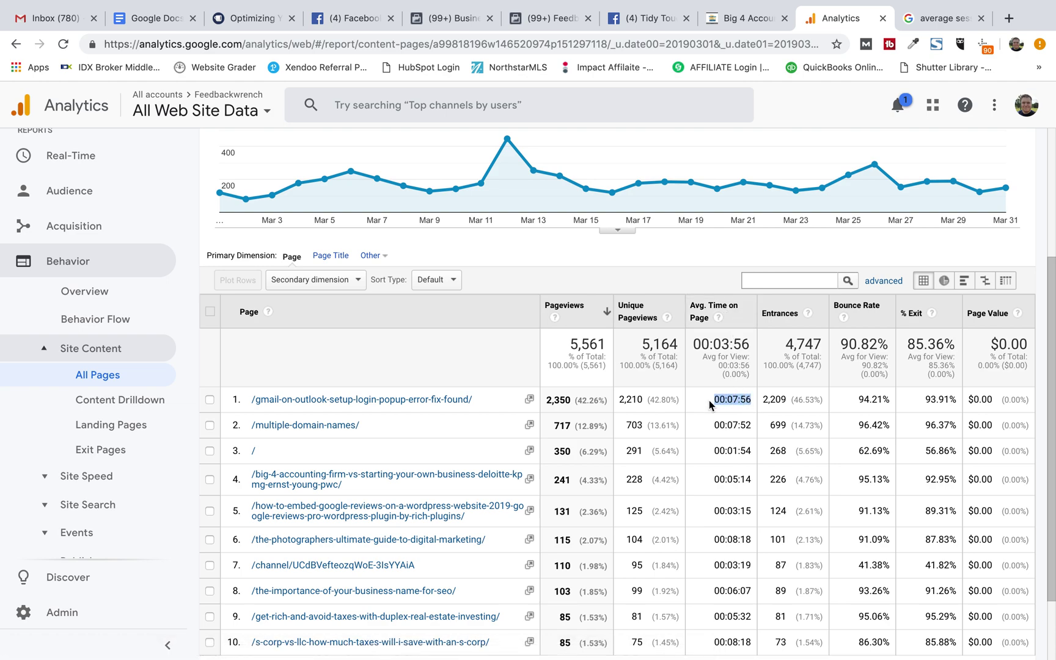
double_click(736, 425)
click(739, 456)
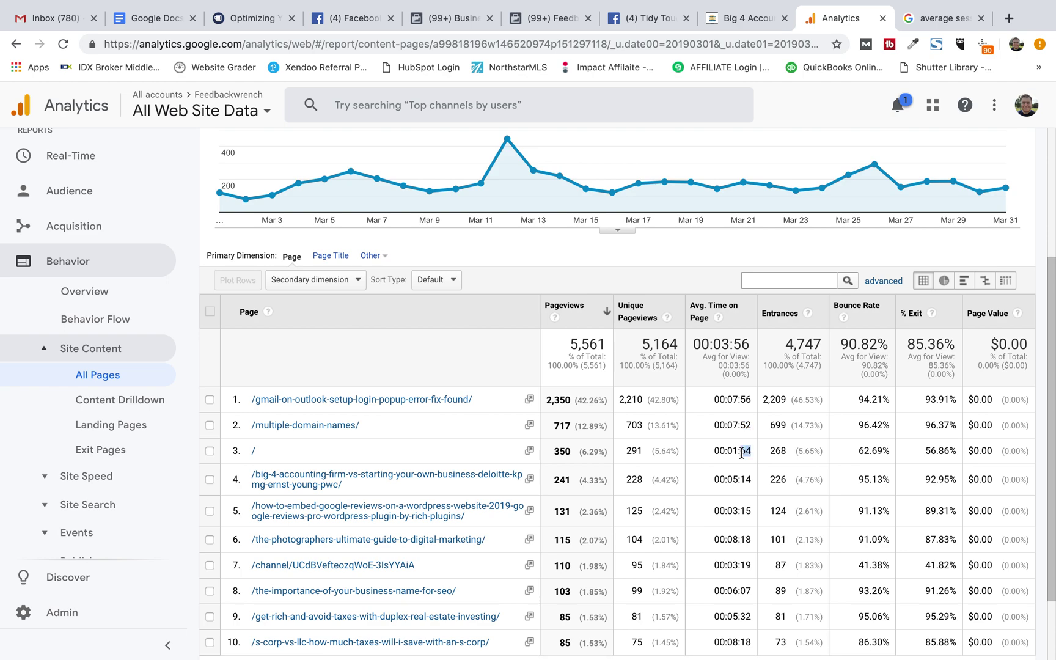
scroll(740, 455, down, 1)
drag(715, 431, 750, 430)
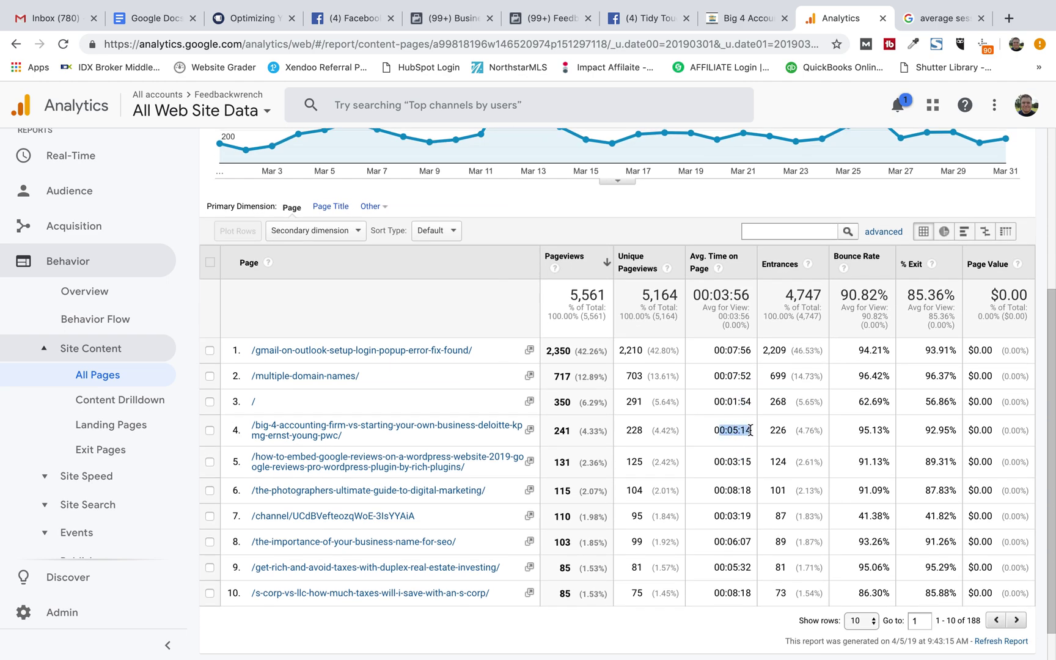
double_click(751, 431)
click(742, 431)
drag(714, 431, 752, 430)
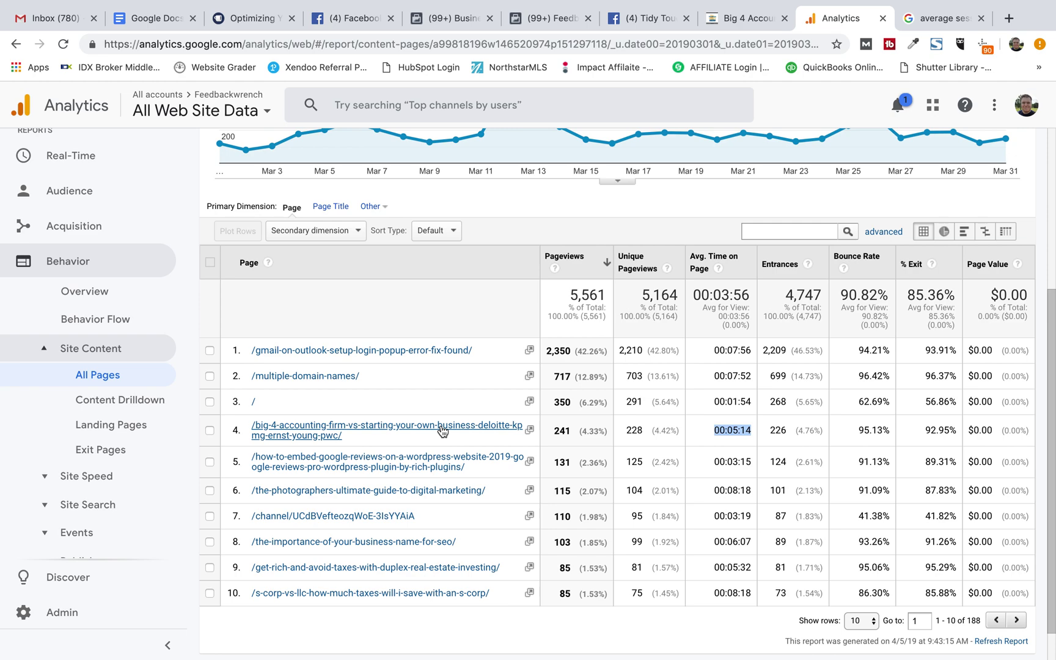
double_click(561, 430)
triple_click(561, 430)
click(561, 430)
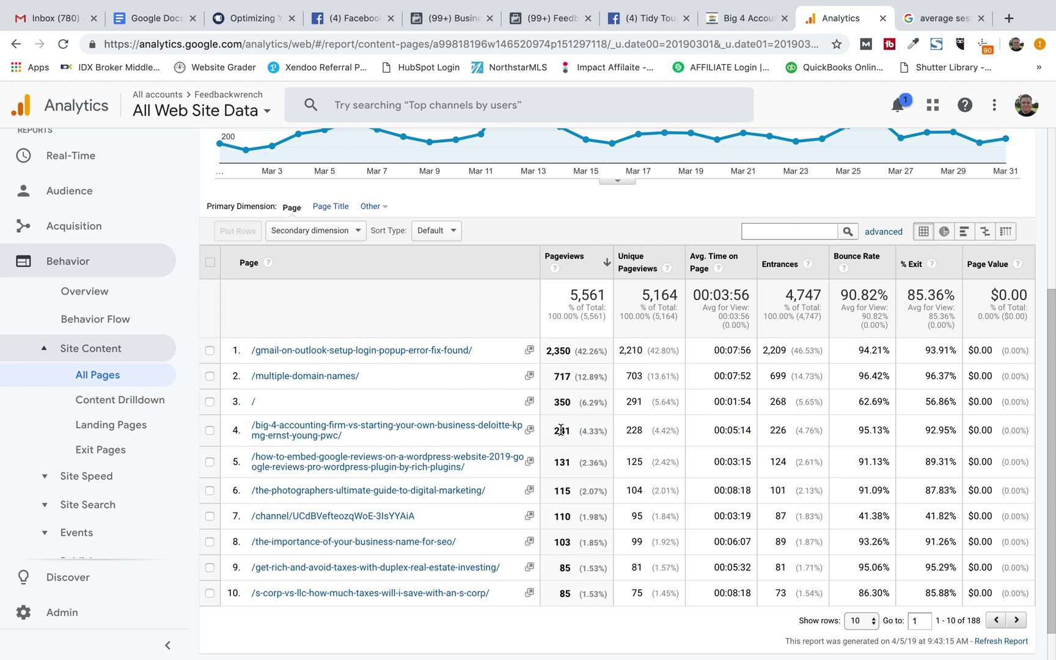
triple_click(638, 435)
triple_click(735, 428)
triple_click(875, 431)
click(896, 438)
drag(889, 432, 852, 435)
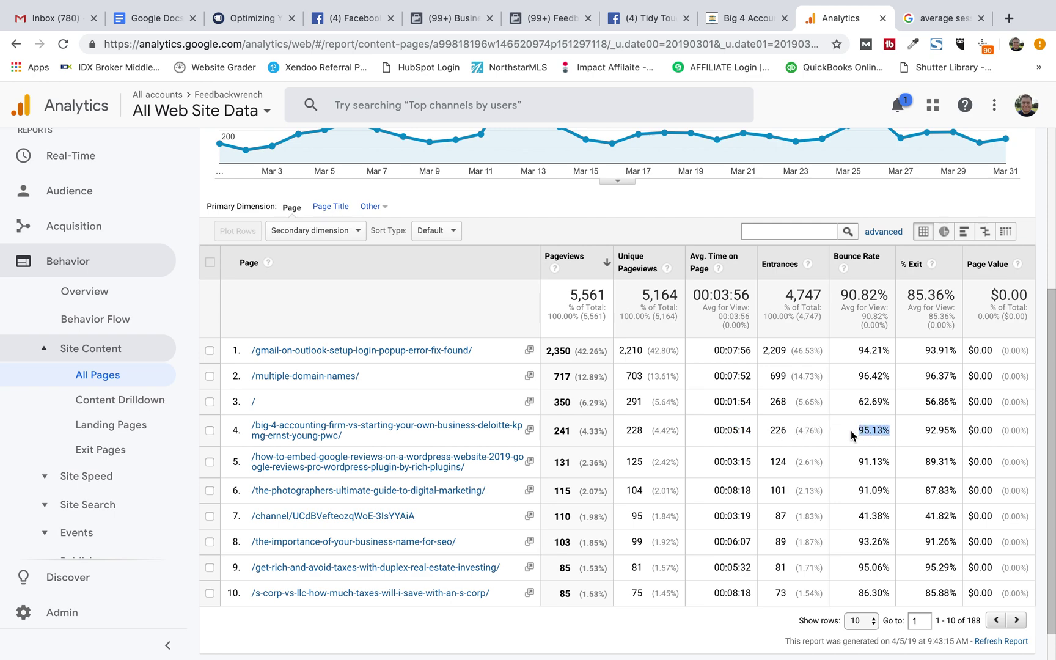
triple_click(563, 432)
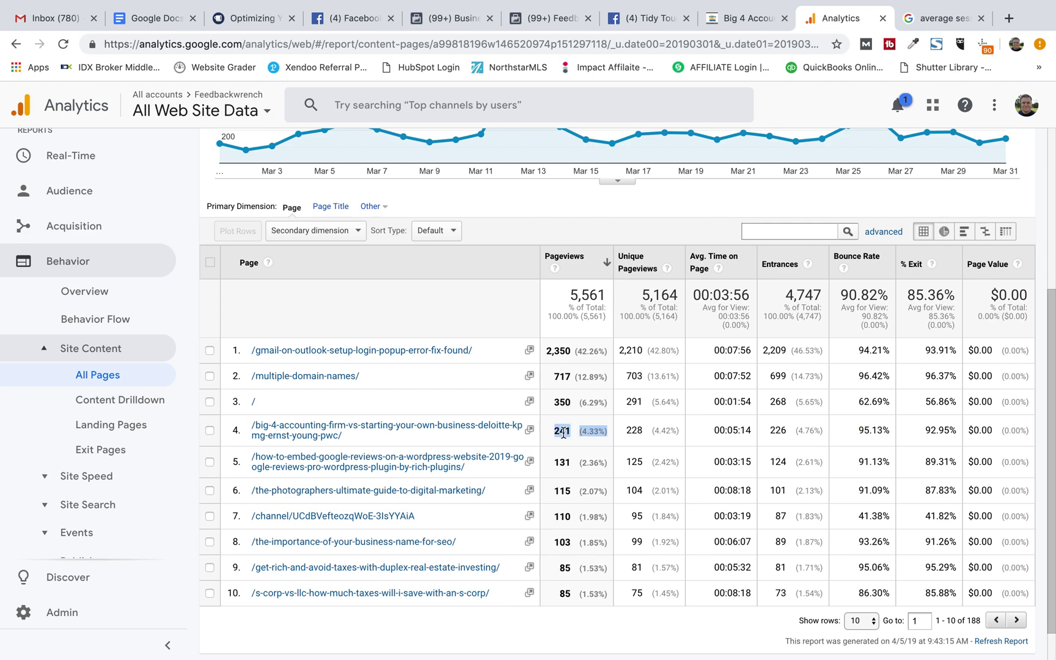
triple_click(947, 432)
click(567, 429)
triple_click(567, 429)
click(587, 430)
Step: Open Landing Pages and highlight the Big 4 post's 00:00:17 average session duration in row 4
click(127, 428)
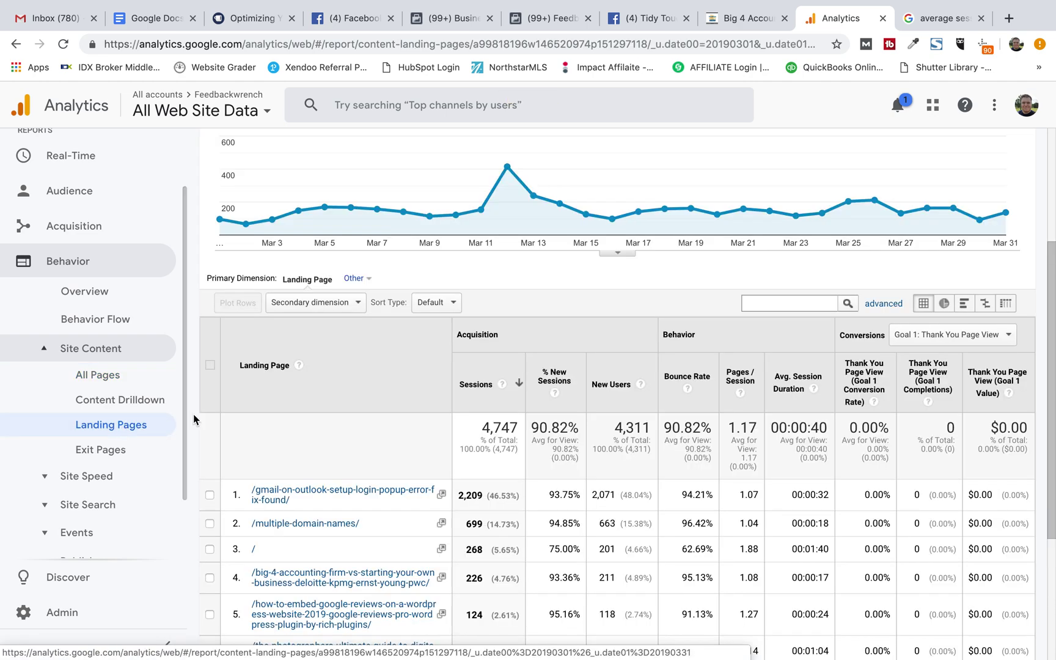
scroll(675, 443, down, 5)
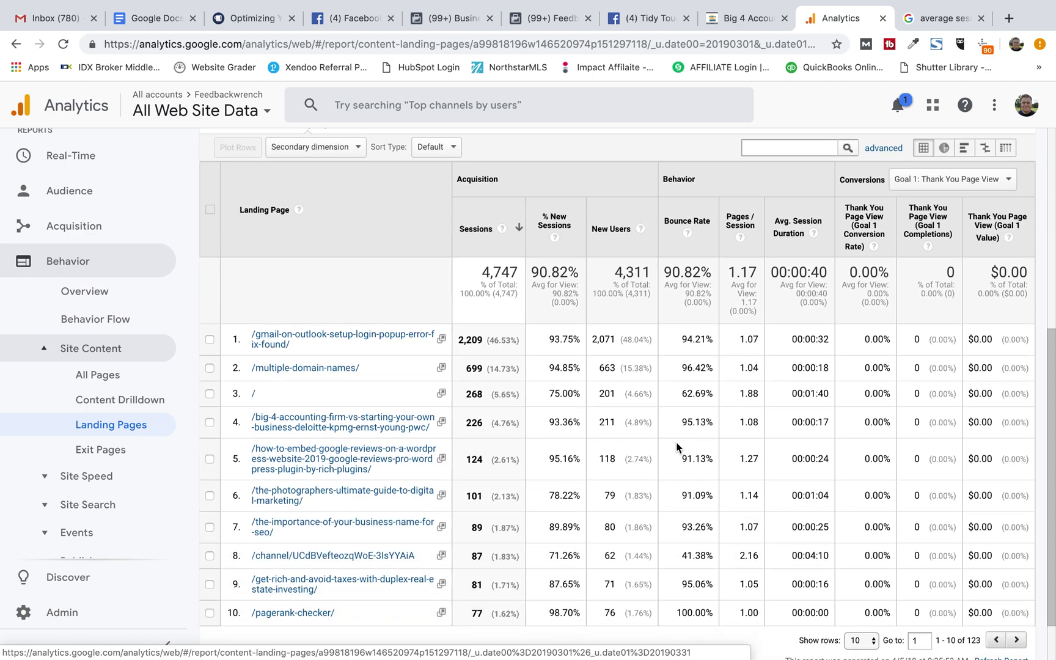
double_click(821, 421)
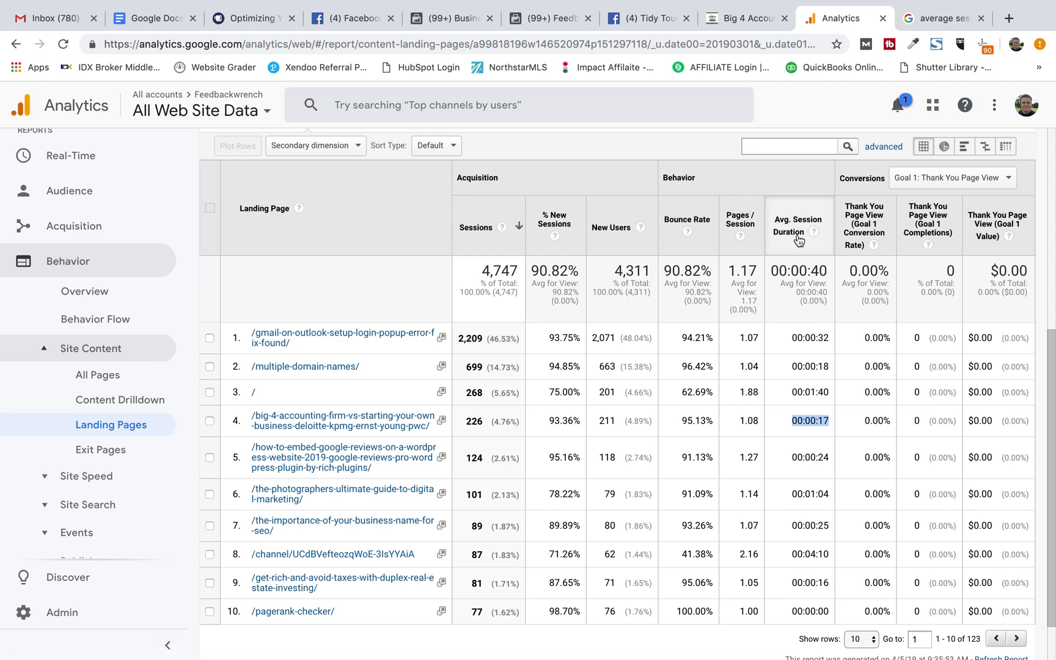
triple_click(810, 420)
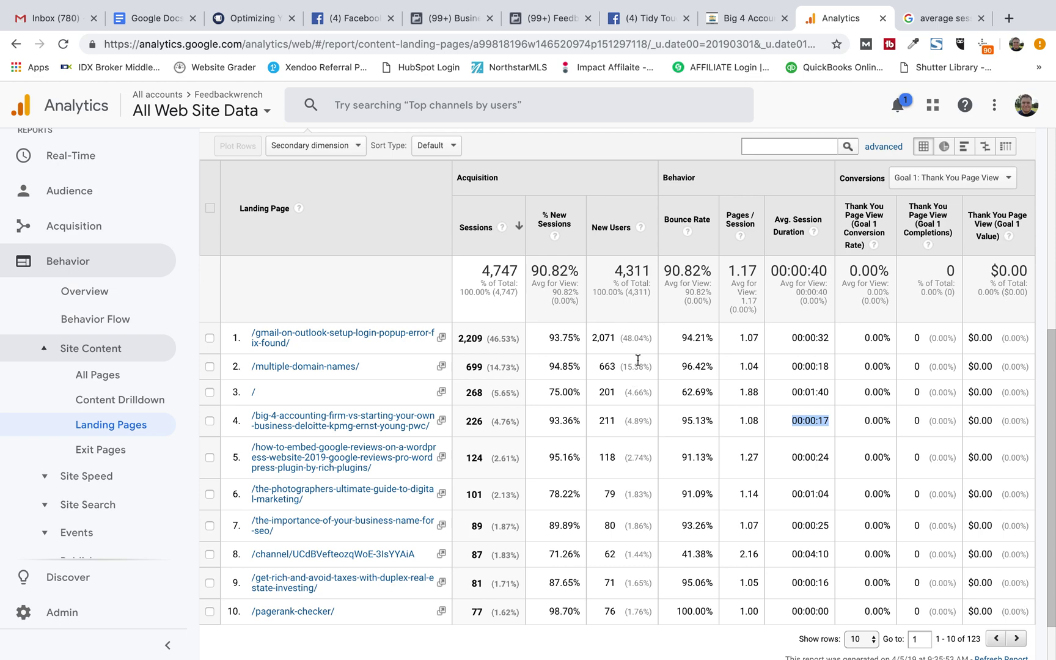
triple_click(812, 422)
triple_click(811, 422)
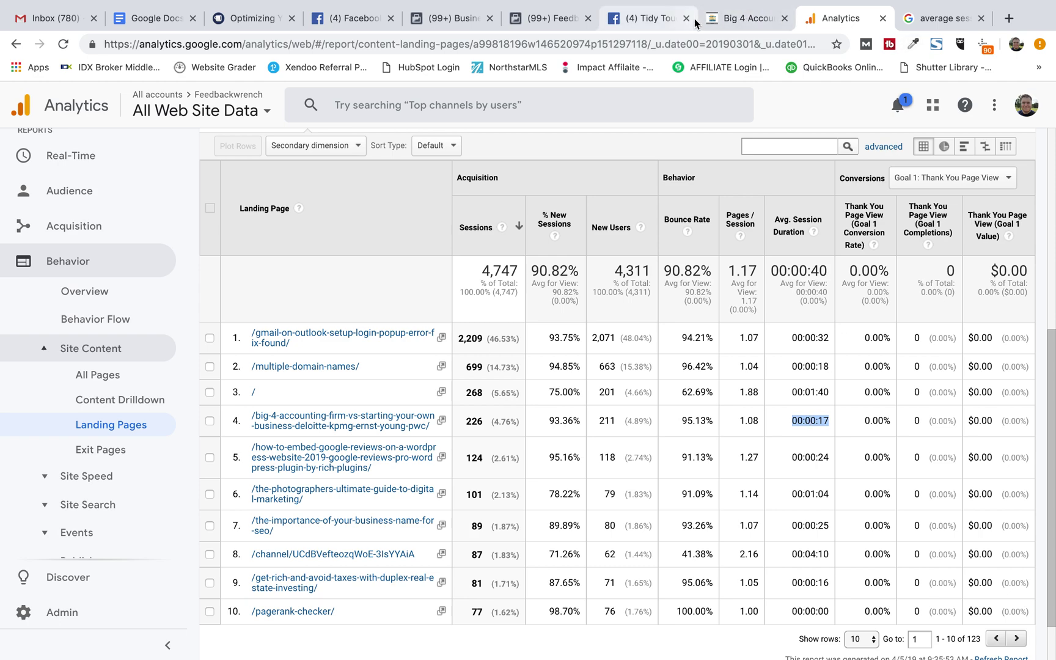
triple_click(820, 422)
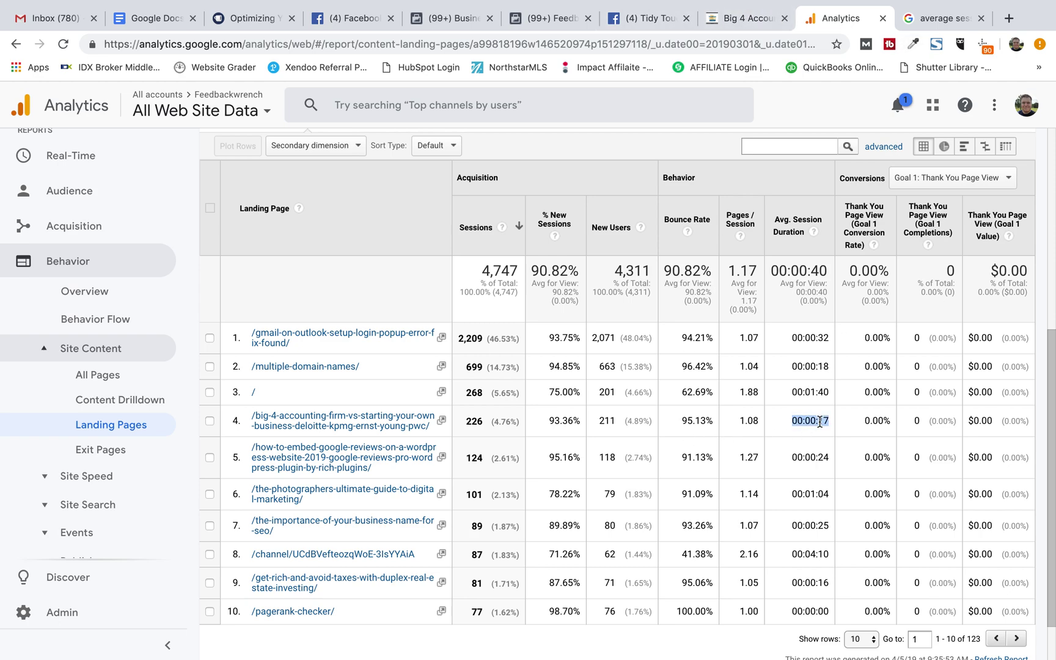
click(819, 422)
triple_click(819, 421)
Step: Open All Pages and highlight row 4's 00:05:14 time on page, 241 pageviews and 92.95% exit rate
click(104, 378)
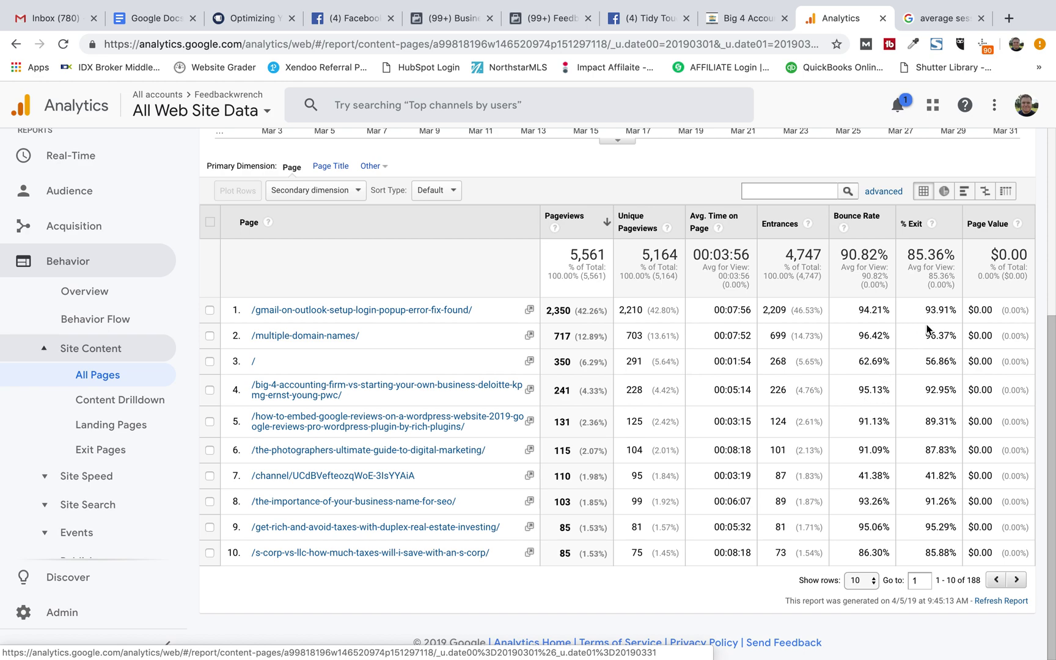
double_click(946, 390)
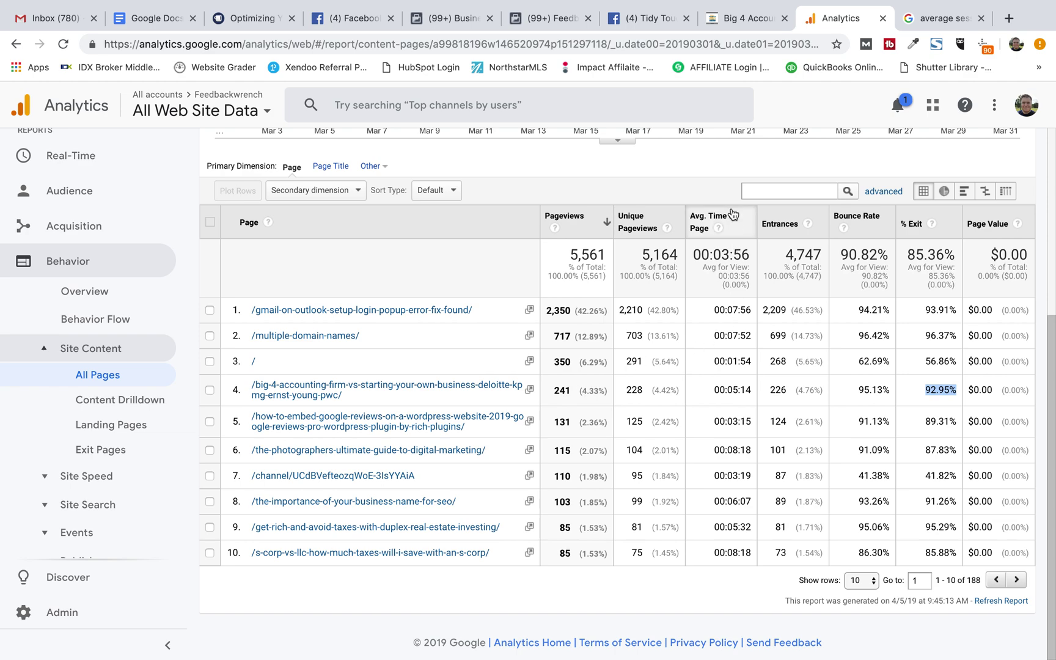
triple_click(735, 391)
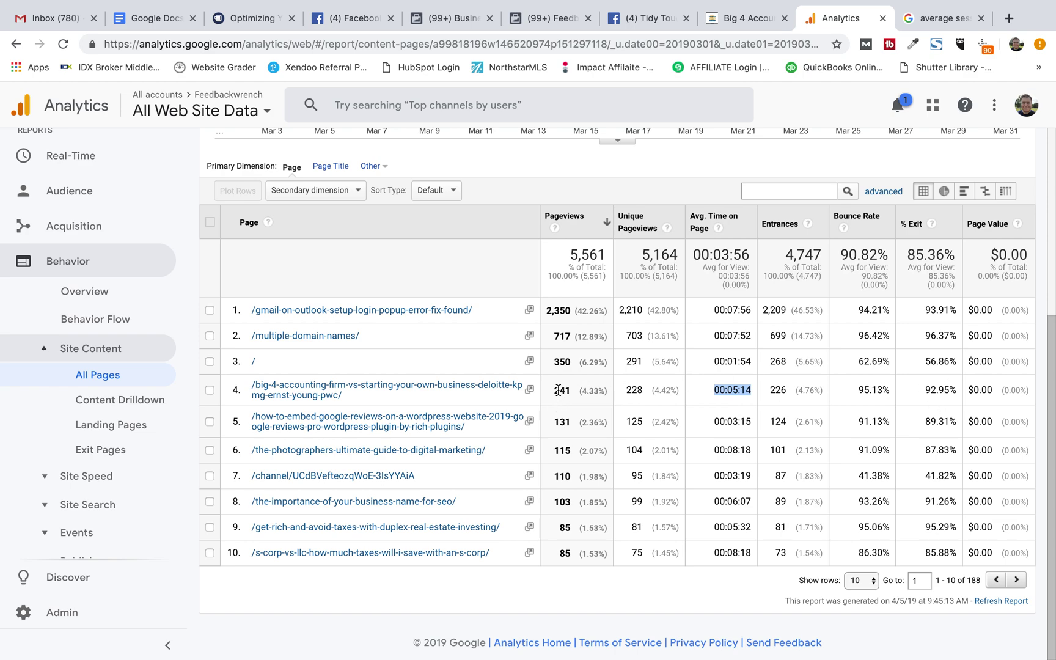
mouse_move(554, 390)
mouse_down()
mouse_move(590, 396)
mouse_move(570, 392)
mouse_up()
double_click(743, 389)
drag(754, 387, 713, 394)
double_click(952, 391)
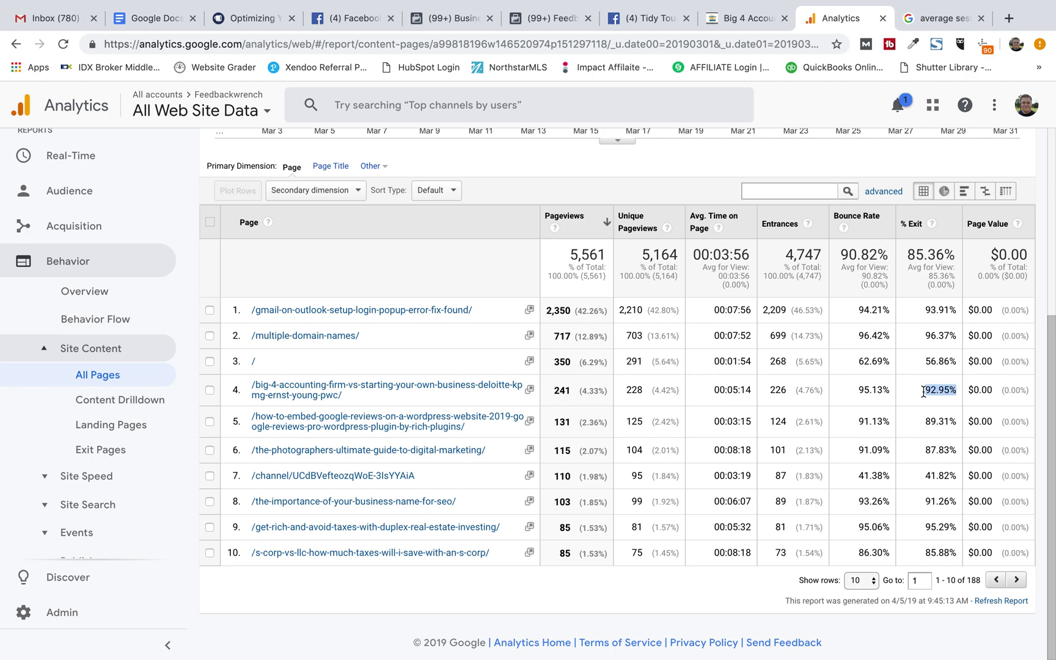
double_click(954, 393)
double_click(734, 386)
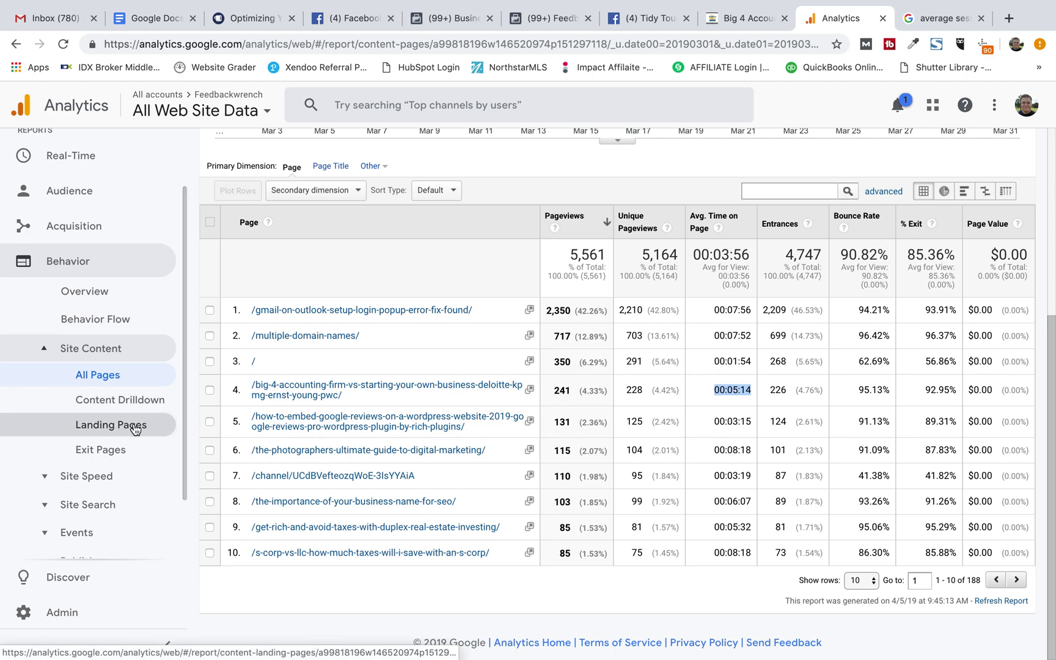
Step: Reach Landing Pages via the Behavior overview and highlight session durations for rows 1 to 5
click(101, 291)
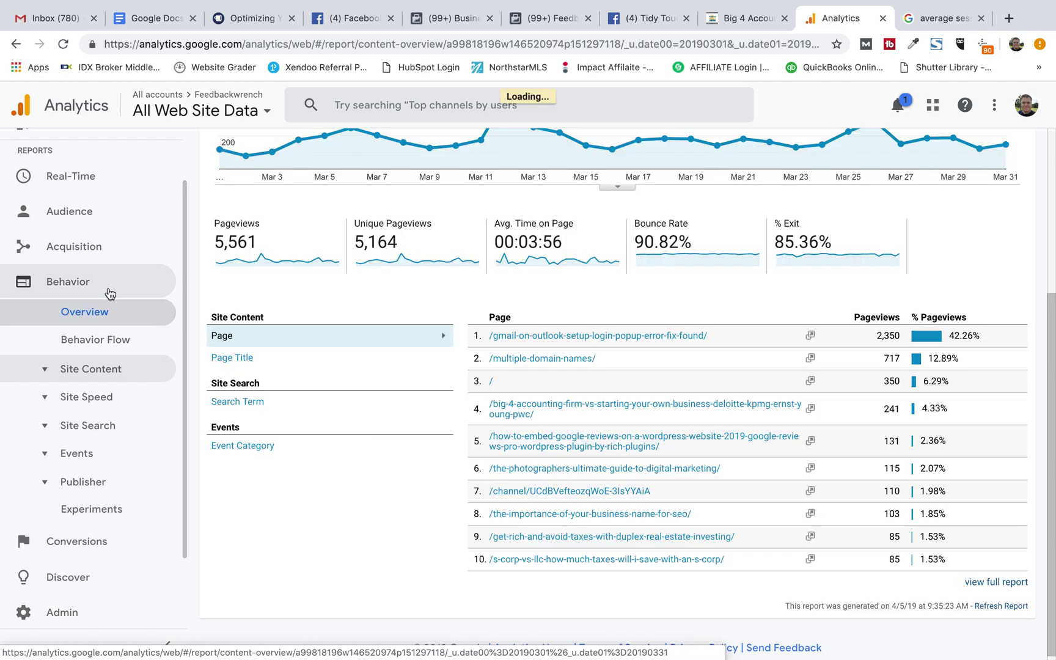
click(96, 379)
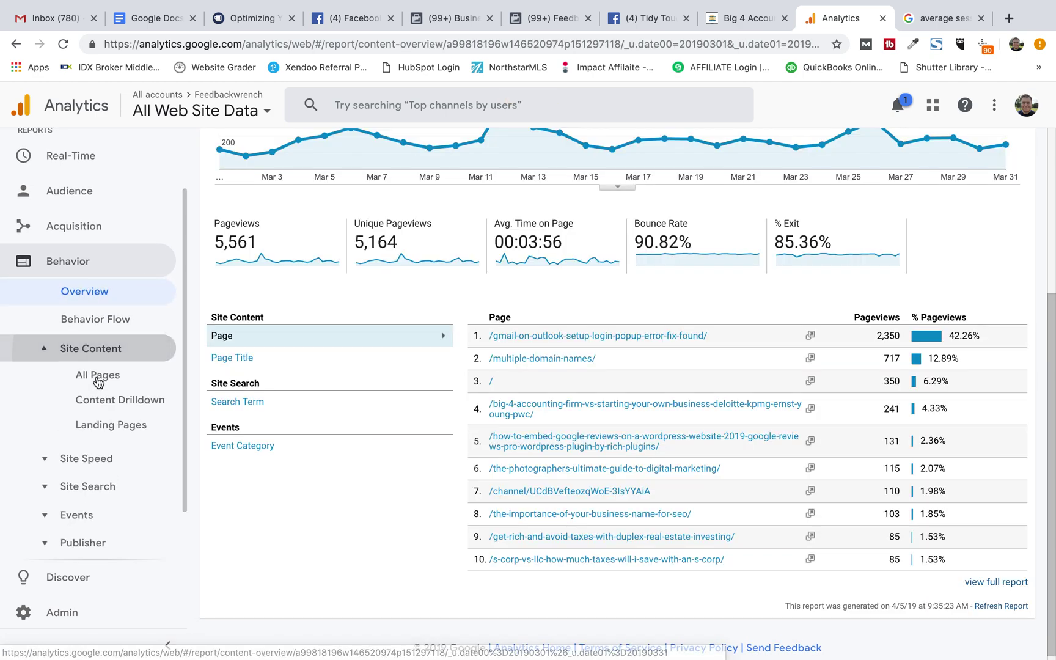
click(110, 424)
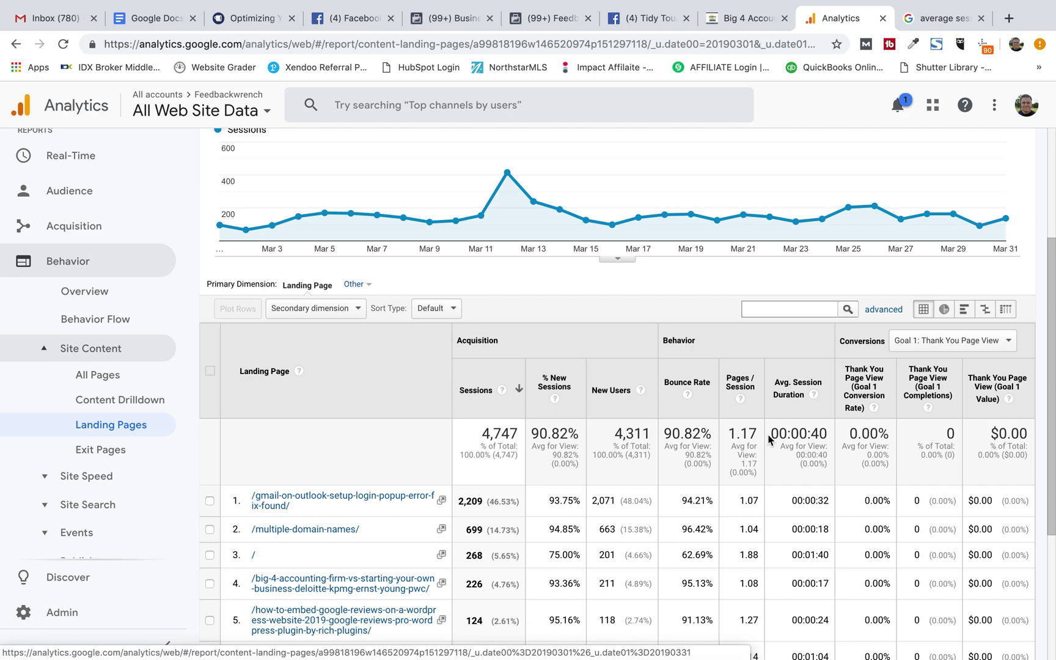
scroll(792, 518, down, 3)
scroll(792, 518, down, 1)
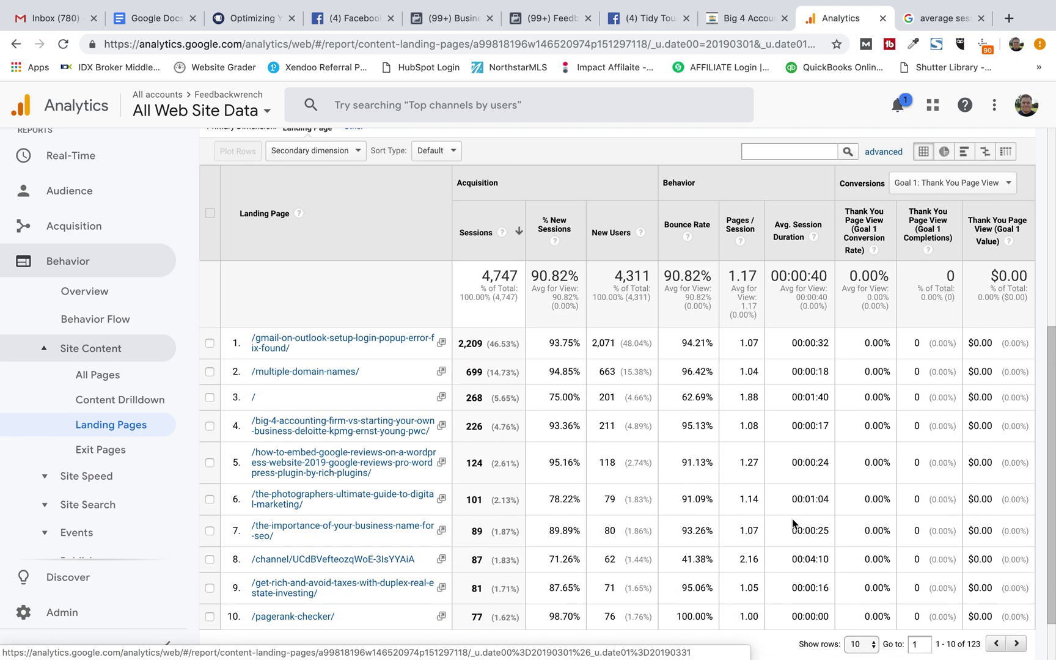
scroll(792, 518, down, 1)
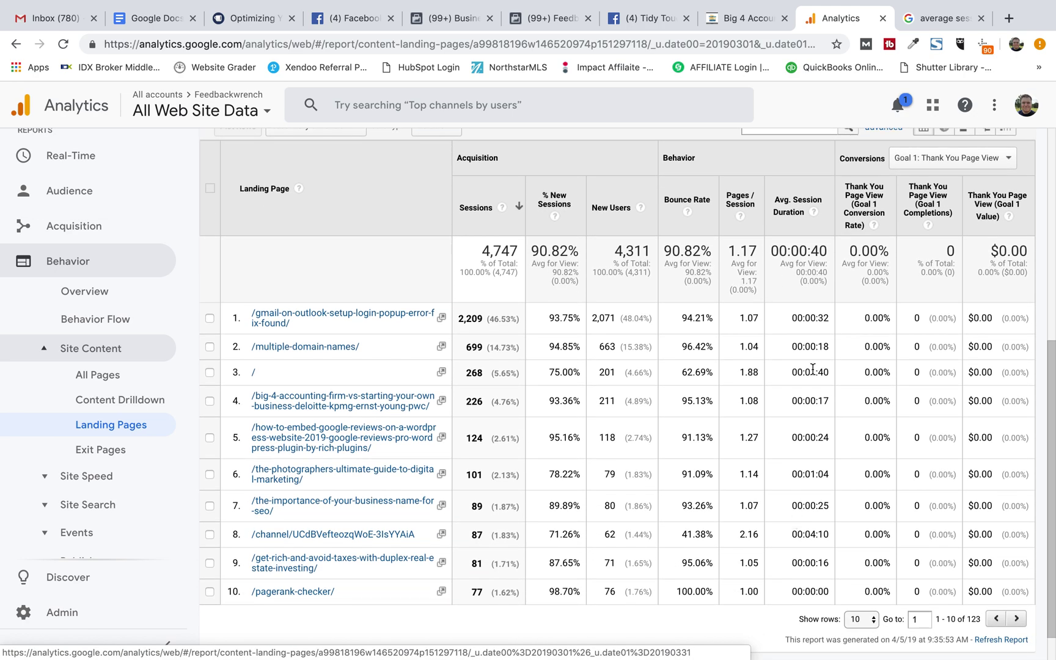
drag(818, 314, 813, 444)
Step: Highlight row 5's 00:00:24, then row 4's 00:00:17 average session duration
triple_click(813, 439)
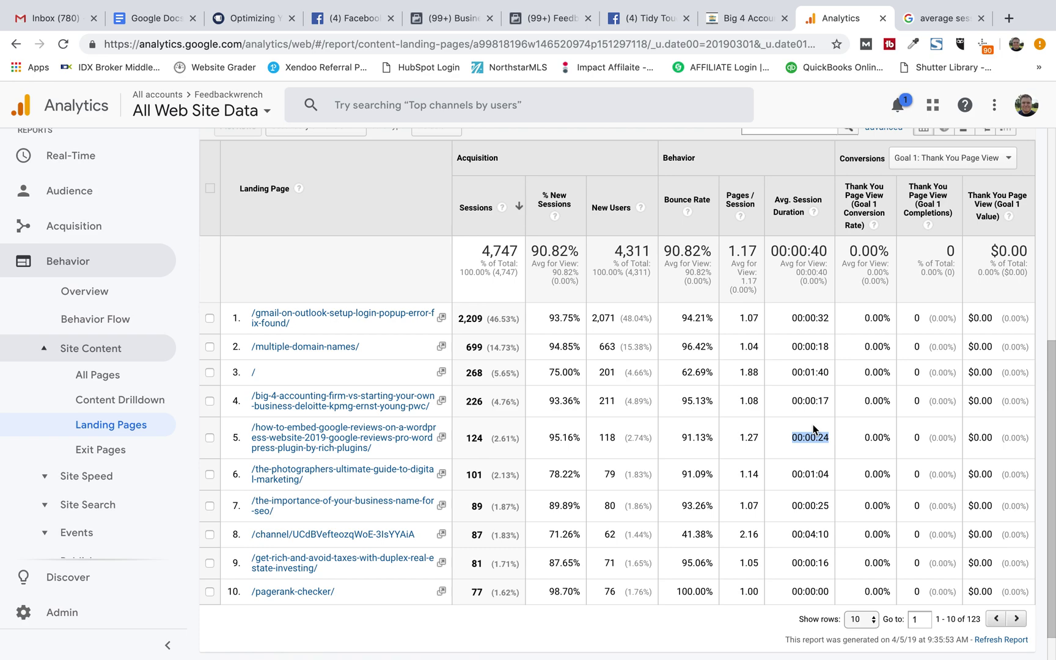
triple_click(819, 401)
triple_click(824, 408)
triple_click(824, 406)
triple_click(815, 402)
double_click(814, 405)
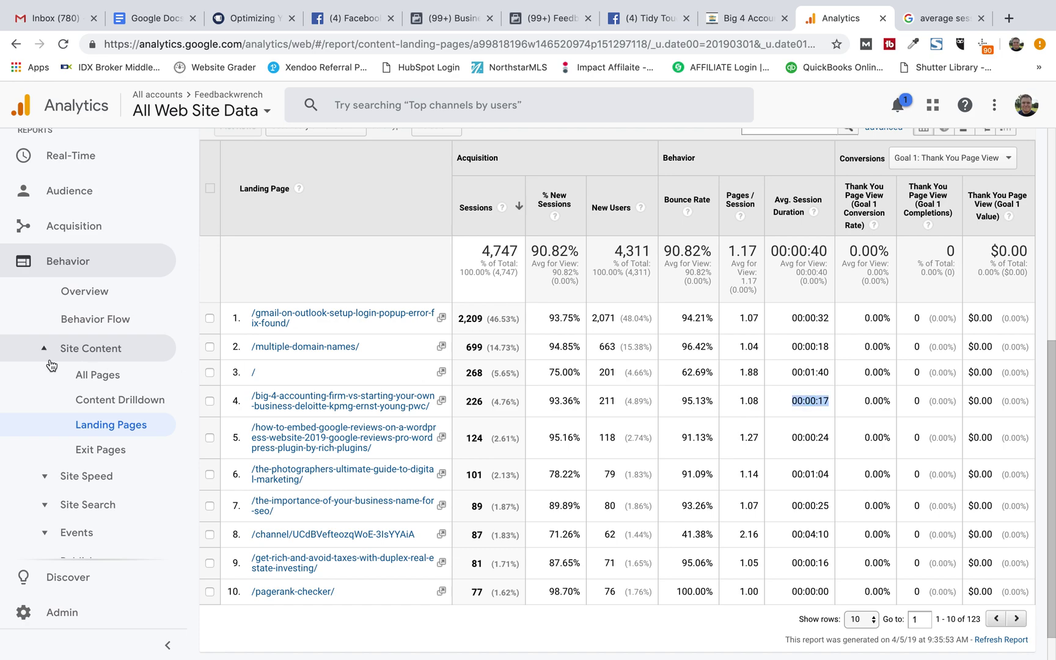
Step: Switch to the All Pages report, which shows 00:03:56 average time on page
click(108, 385)
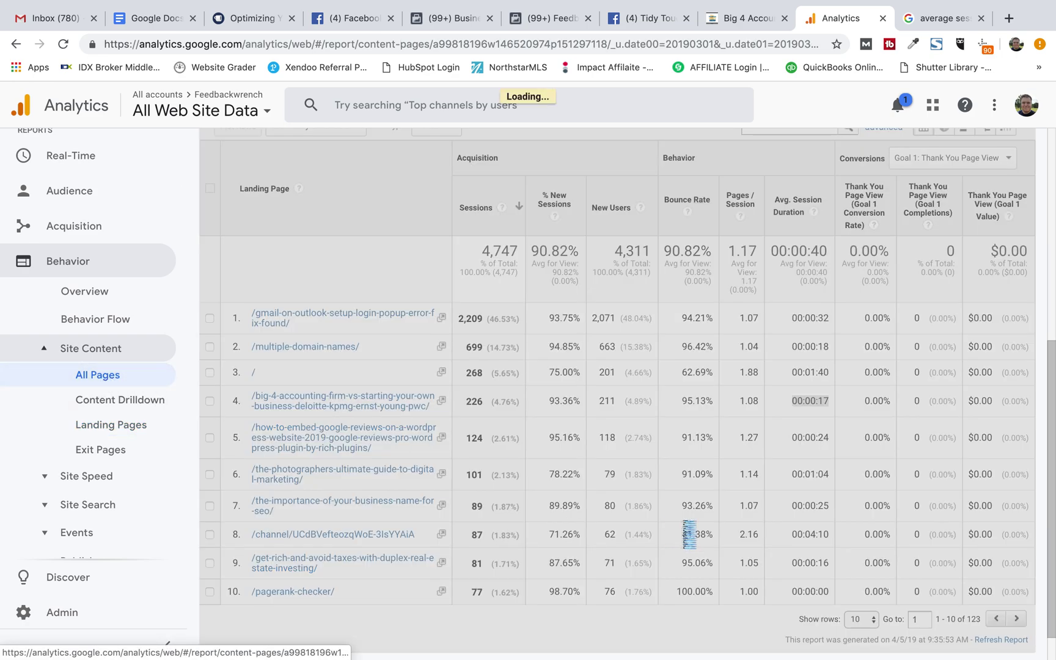